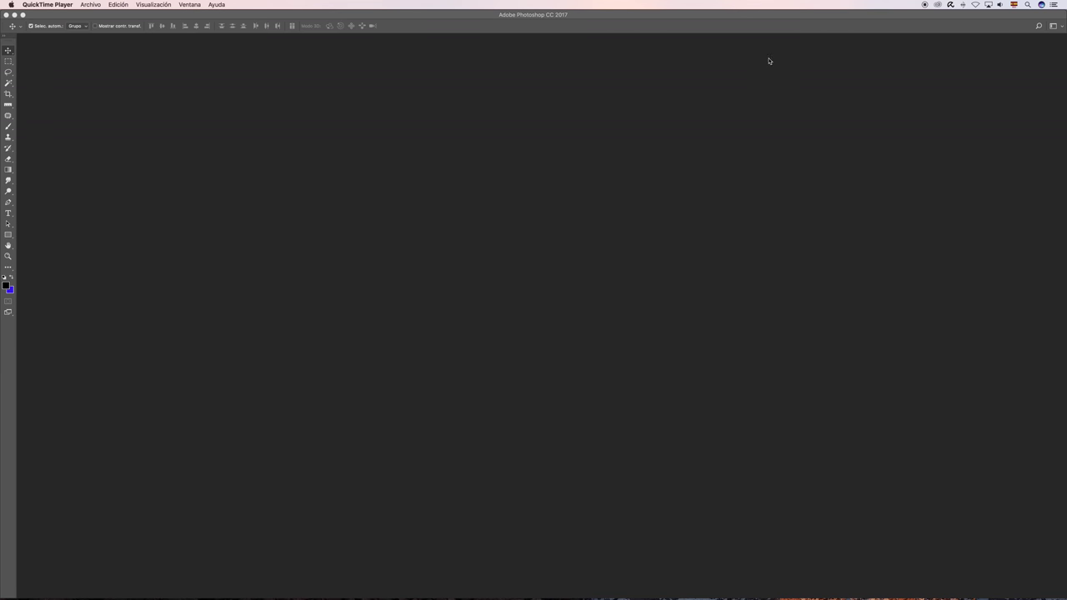
Collapse the Capas (Layers) panel to an icon and move it into its own dock column.
{"action": "left_click", "coordinate": [197, 125]}
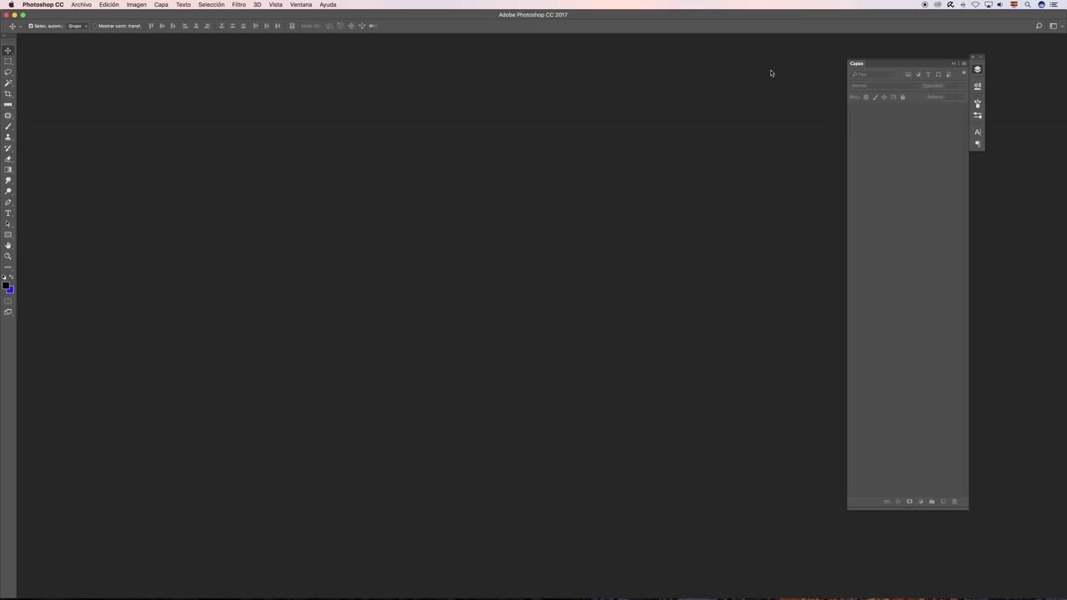
{"action": "left_click", "coordinate": [980, 66]}
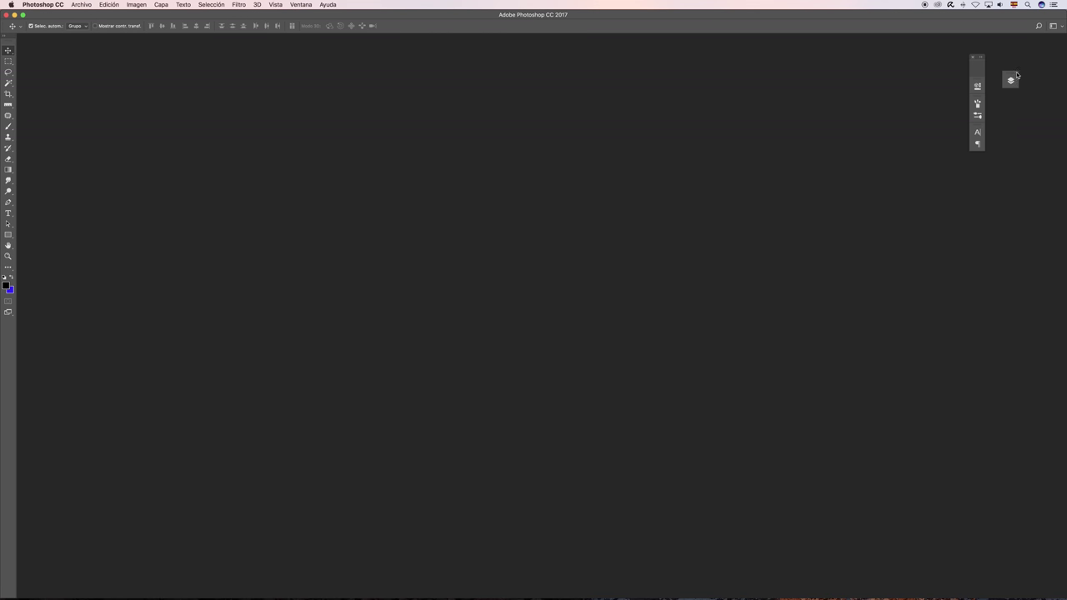
{"action": "left_click_drag", "start_coordinate": [977, 69], "coordinate": [995, 69]}
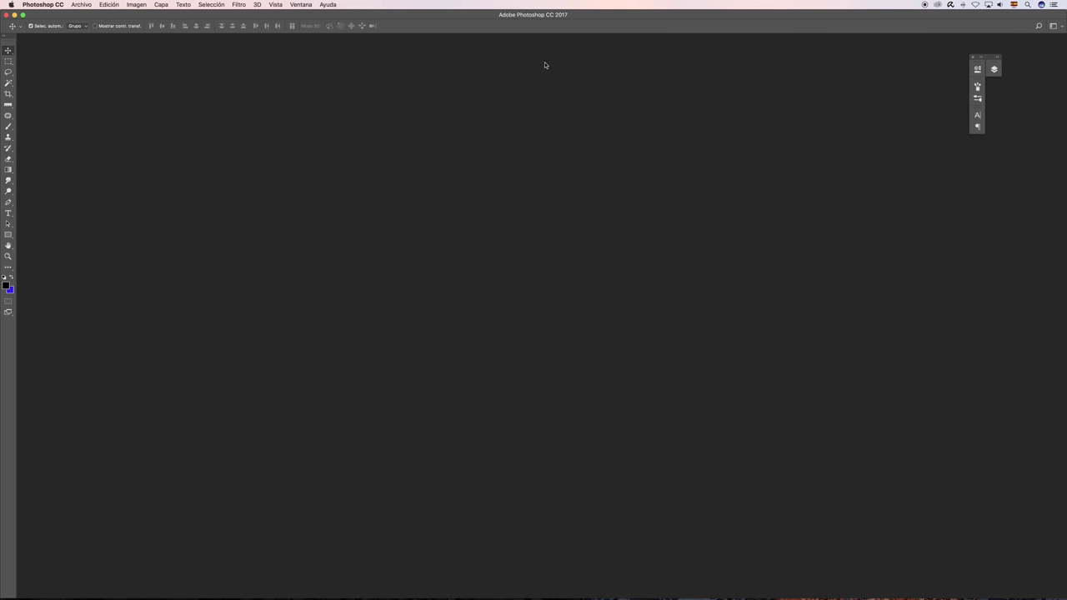
Try the saved custom workspace, then switch to the Fotografía workspace.
{"action": "left_click", "coordinate": [301, 5]}
{"action": "mouse_move", "coordinate": [320, 22]}
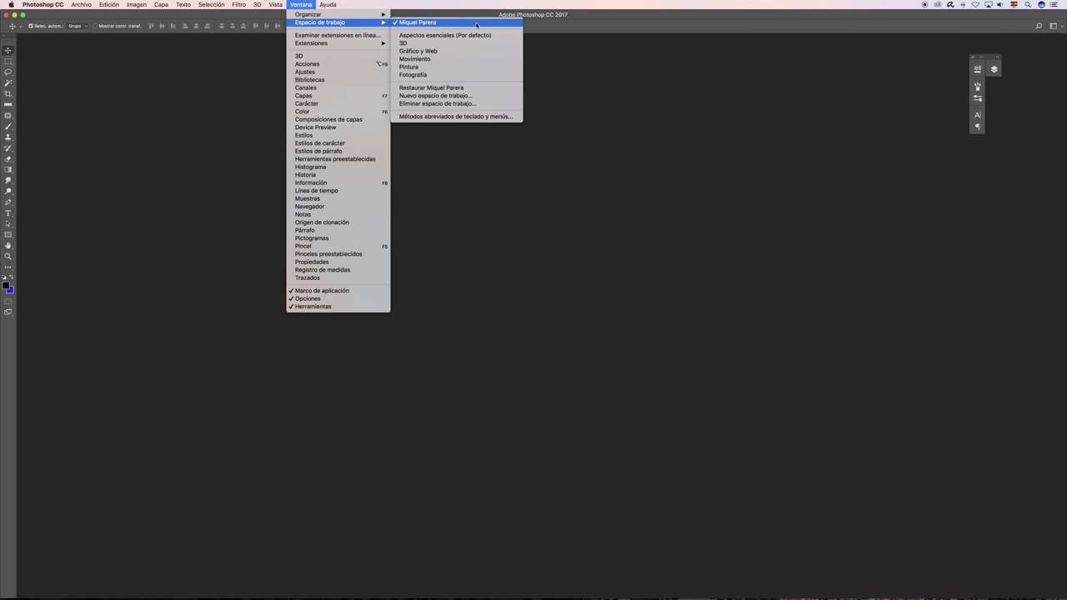
{"action": "left_click", "coordinate": [477, 25]}
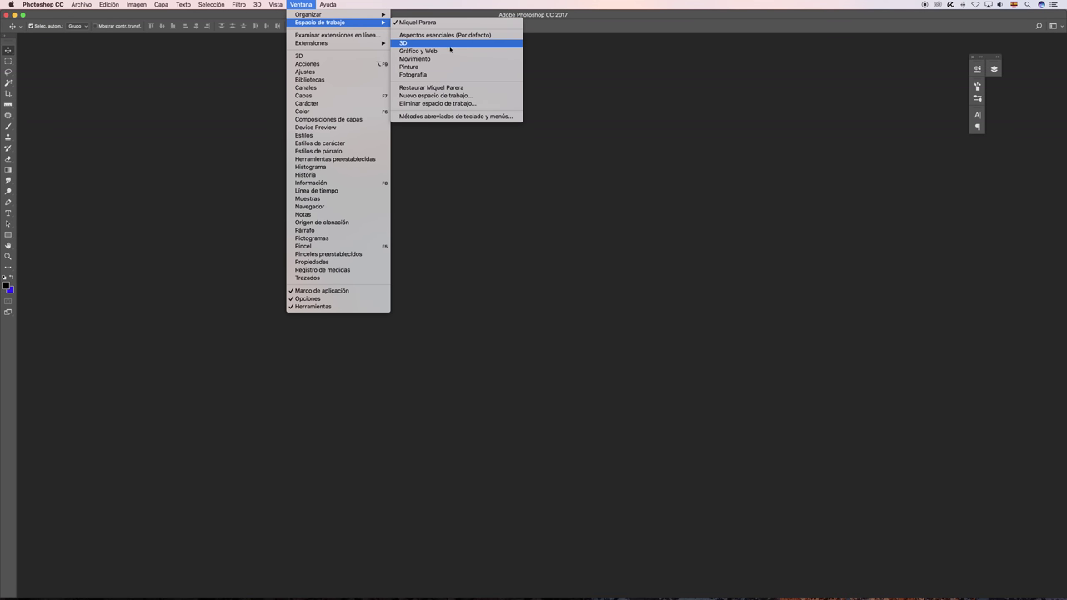
{"action": "left_click", "coordinate": [451, 96]}
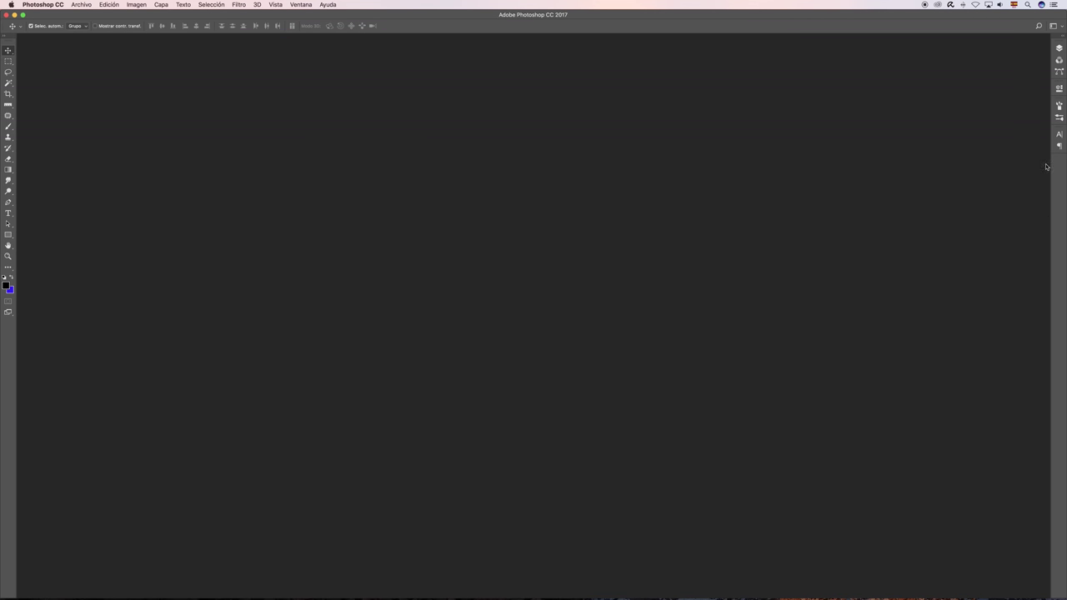
{"action": "left_click", "coordinate": [301, 6]}
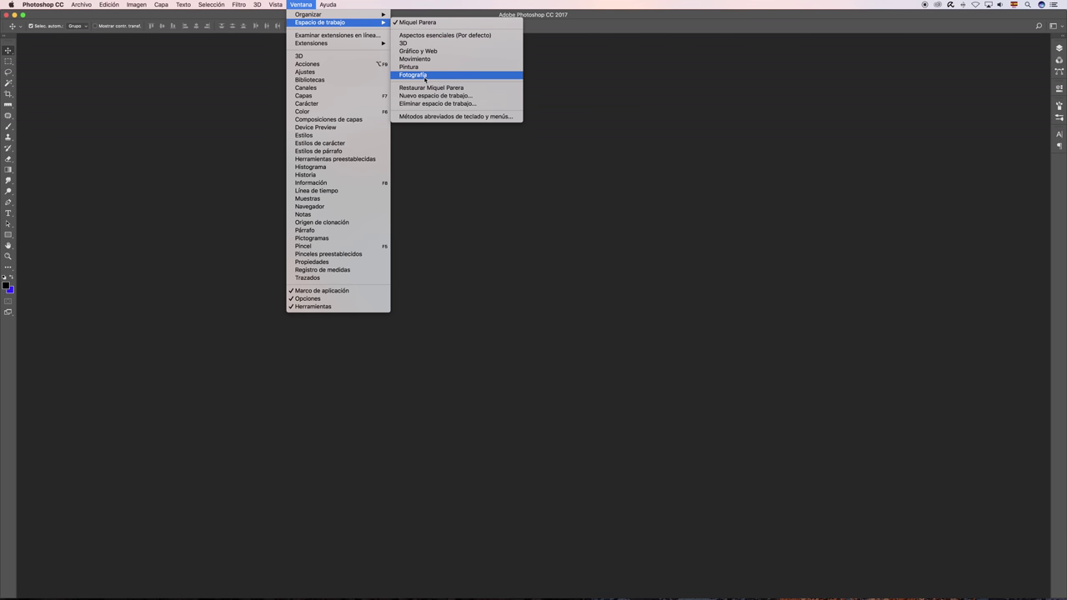
{"action": "left_click", "coordinate": [425, 78]}
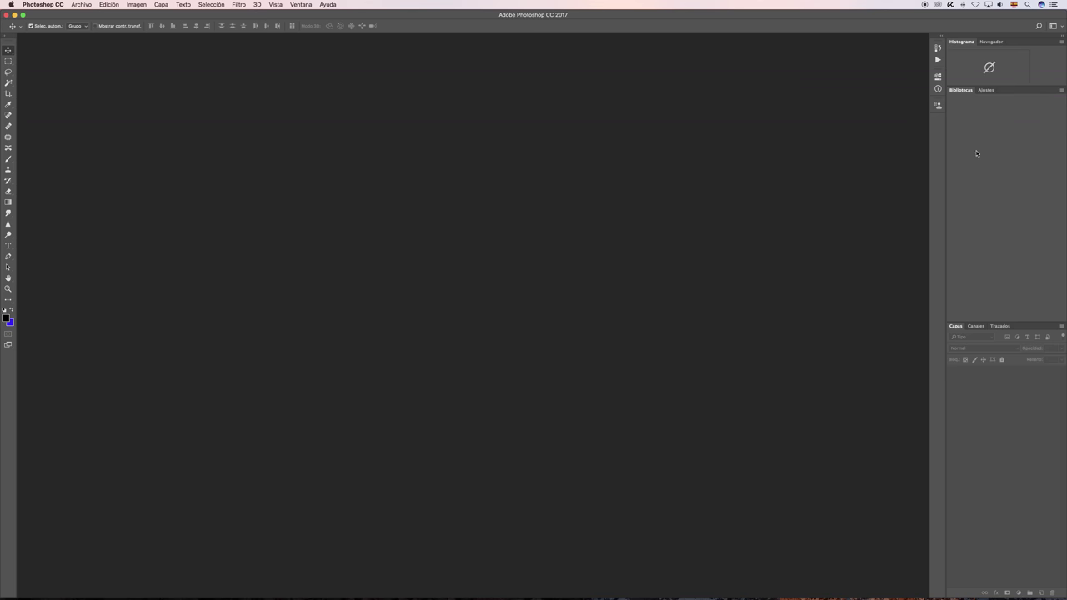
Switch to the Pintura workspace, then to the 3D workspace.
{"action": "left_click", "coordinate": [300, 5]}
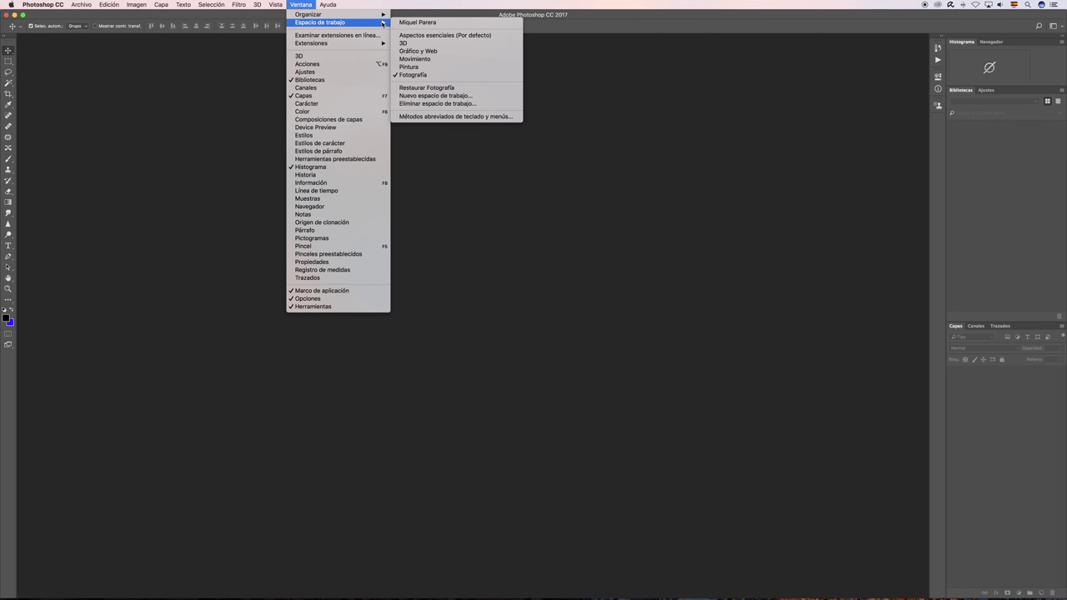
{"action": "left_click", "coordinate": [431, 66]}
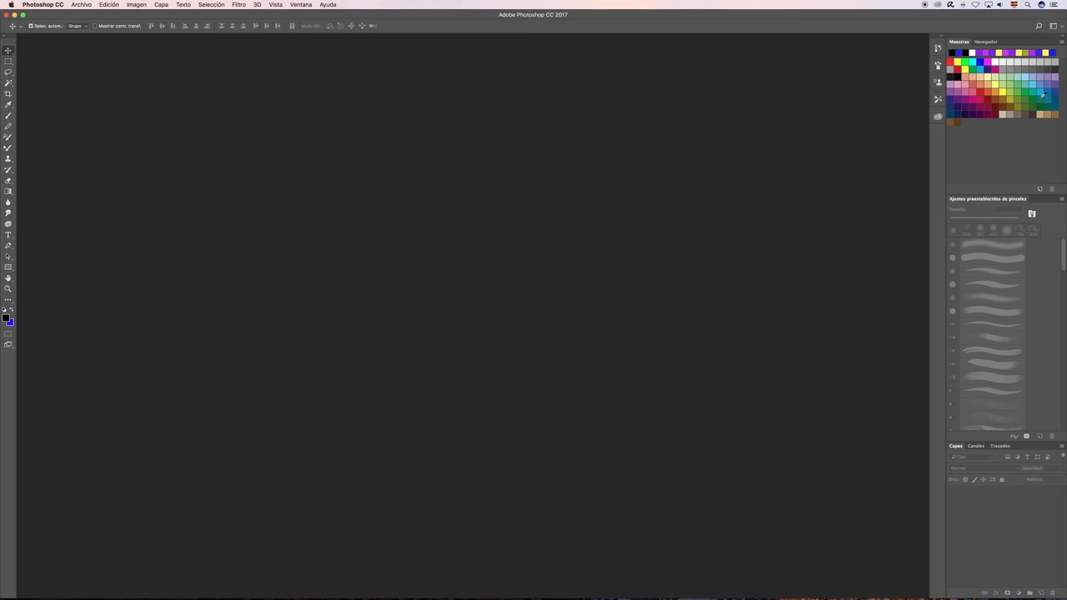
{"action": "left_click", "coordinate": [302, 5]}
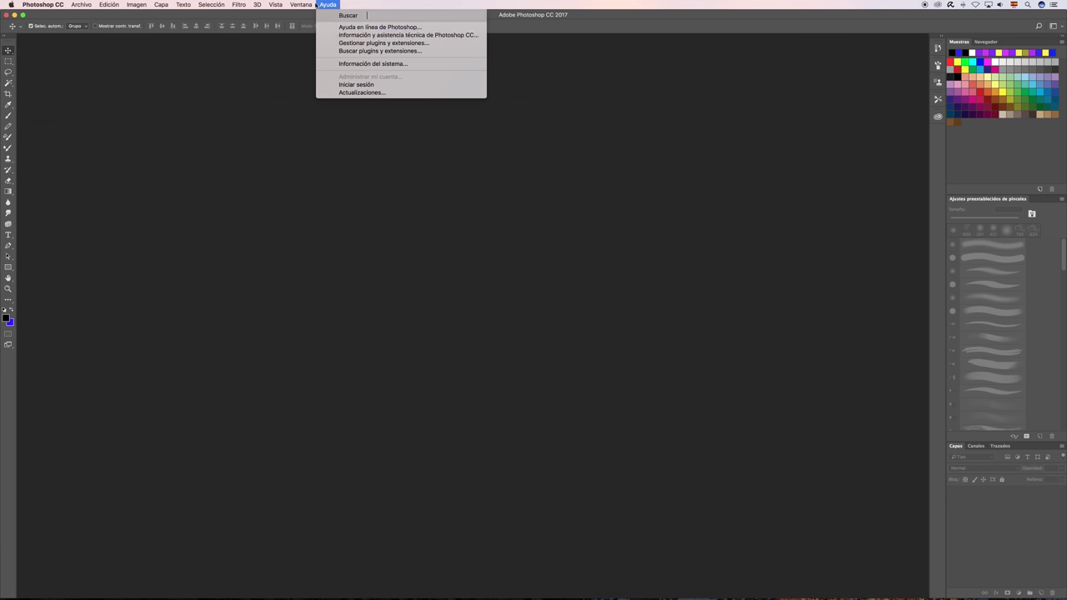
{"action": "mouse_move", "coordinate": [320, 22]}
{"action": "left_click", "coordinate": [424, 46]}
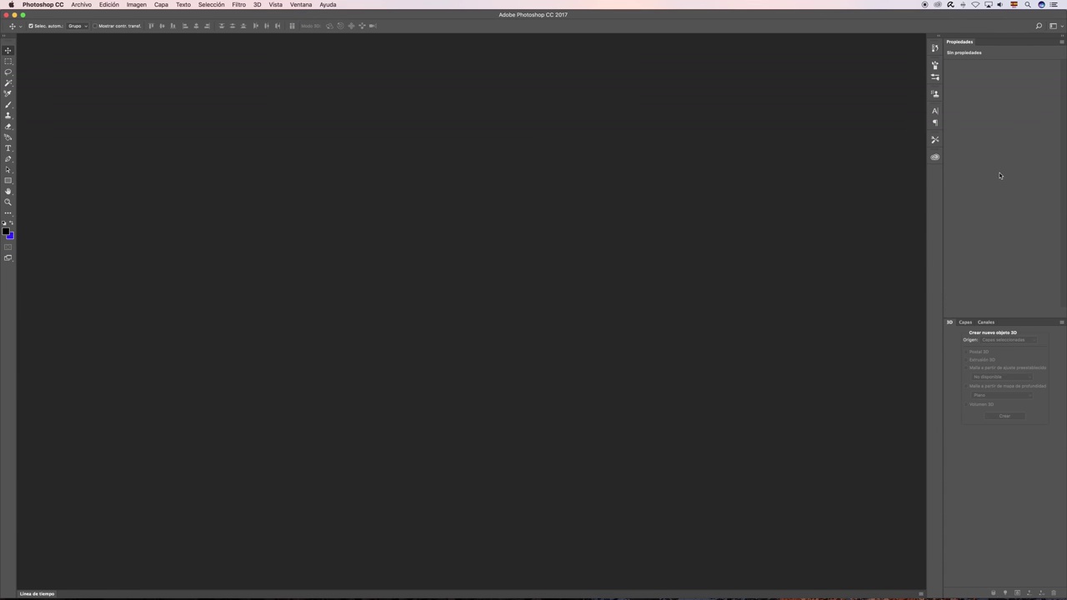
Restore the Aspectos esenciales (Por defecto) workspace and float the Capas panel group over the canvas.
{"action": "left_click", "coordinate": [307, 5]}
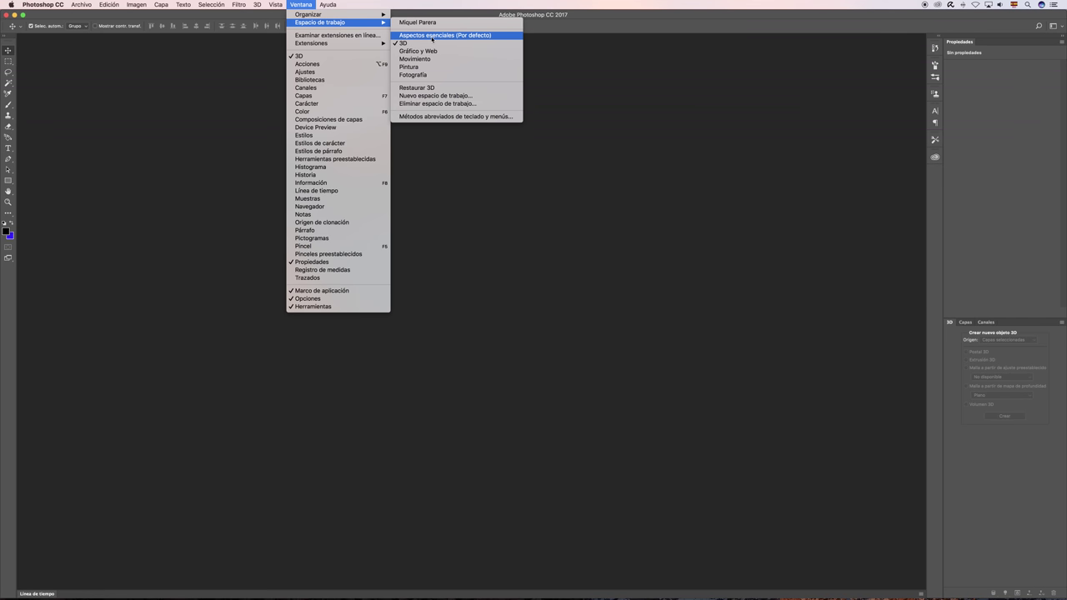
{"action": "left_click", "coordinate": [421, 37]}
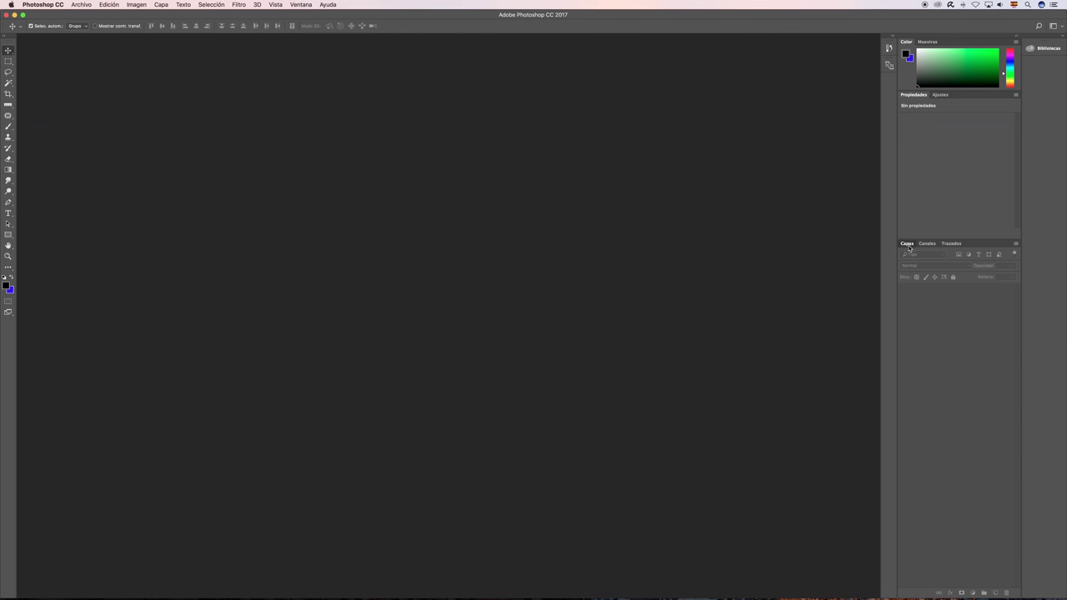
{"action": "mouse_move", "coordinate": [909, 246]}
{"action": "left_mouse_down"}
{"action": "mouse_move", "coordinate": [738, 152]}
{"action": "mouse_move", "coordinate": [685, 87]}
{"action": "left_mouse_up"}
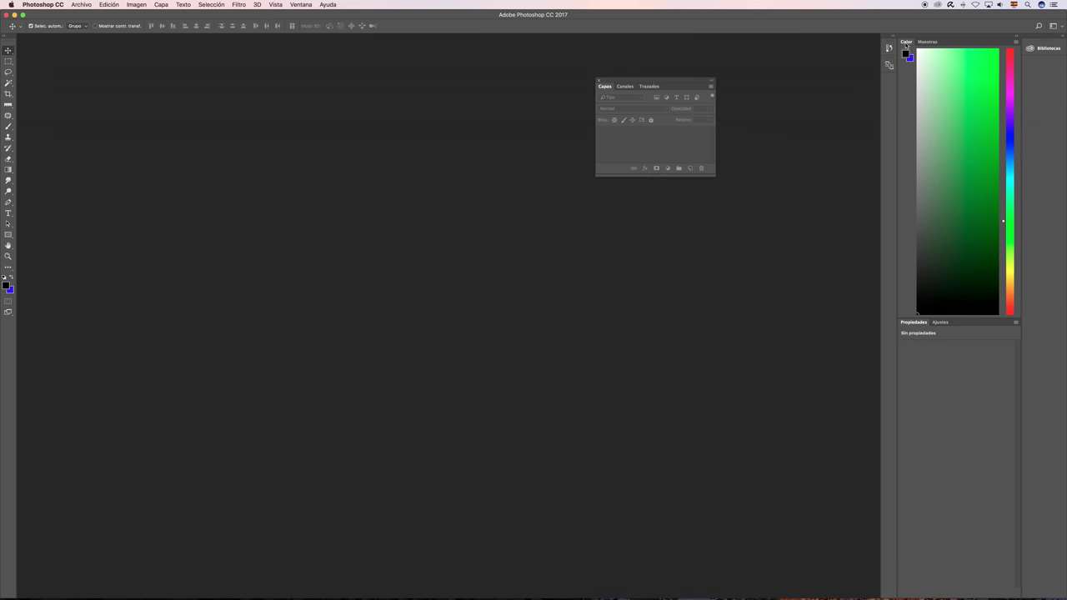
Float the Color, Muestras and Propiedades panels out over the canvas.
{"action": "mouse_move", "coordinate": [915, 41]}
{"action": "left_mouse_down"}
{"action": "mouse_move", "coordinate": [799, 86]}
{"action": "mouse_move", "coordinate": [619, 184]}
{"action": "left_mouse_up"}
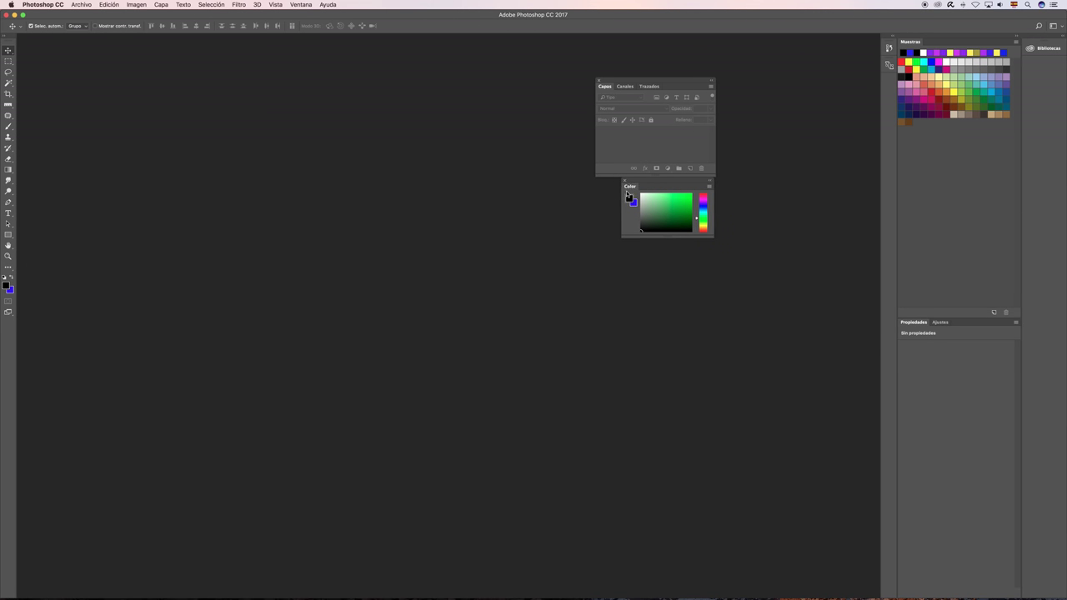
{"action": "left_click_drag", "start_coordinate": [618, 184], "coordinate": [529, 217]}
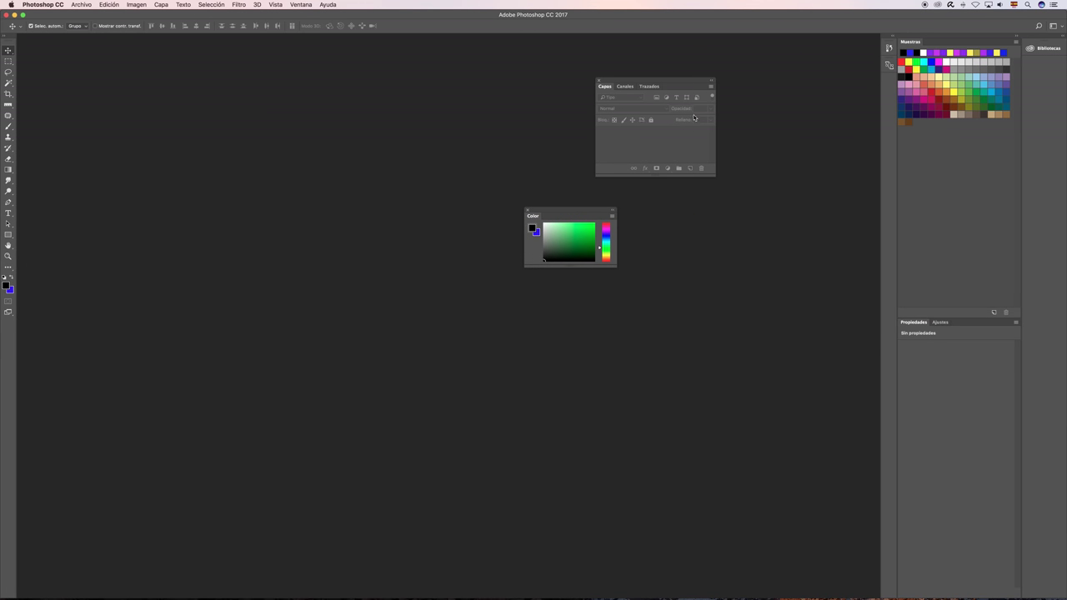
{"action": "mouse_move", "coordinate": [909, 41]}
{"action": "left_mouse_down"}
{"action": "mouse_move", "coordinate": [550, 216]}
{"action": "mouse_move", "coordinate": [675, 208]}
{"action": "left_mouse_up"}
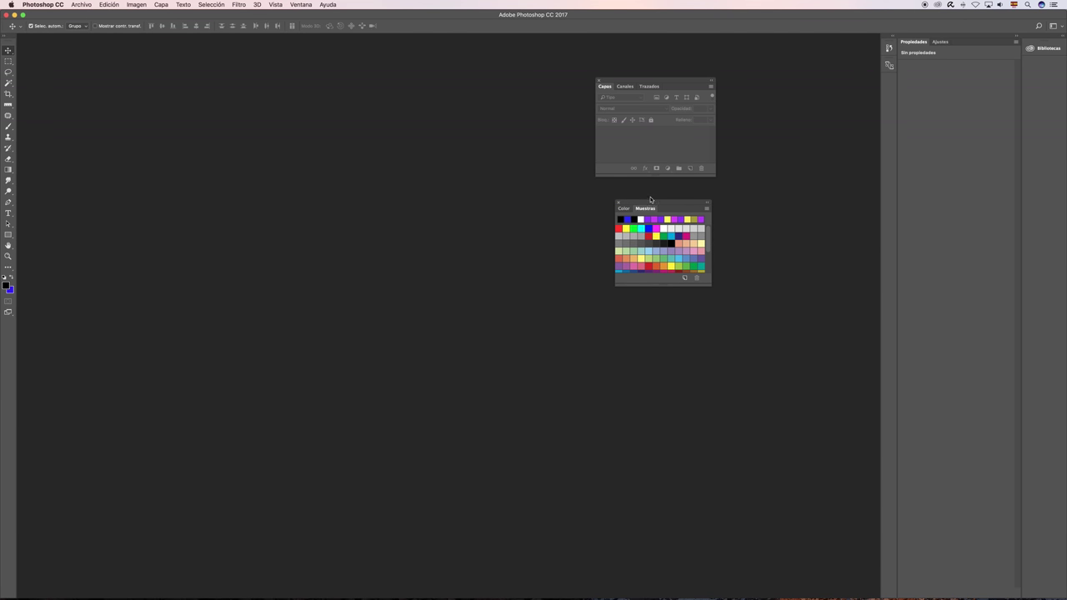
{"action": "mouse_move", "coordinate": [921, 45]}
{"action": "left_mouse_down"}
{"action": "mouse_move", "coordinate": [782, 112]}
{"action": "mouse_move", "coordinate": [628, 336]}
{"action": "left_mouse_up"}
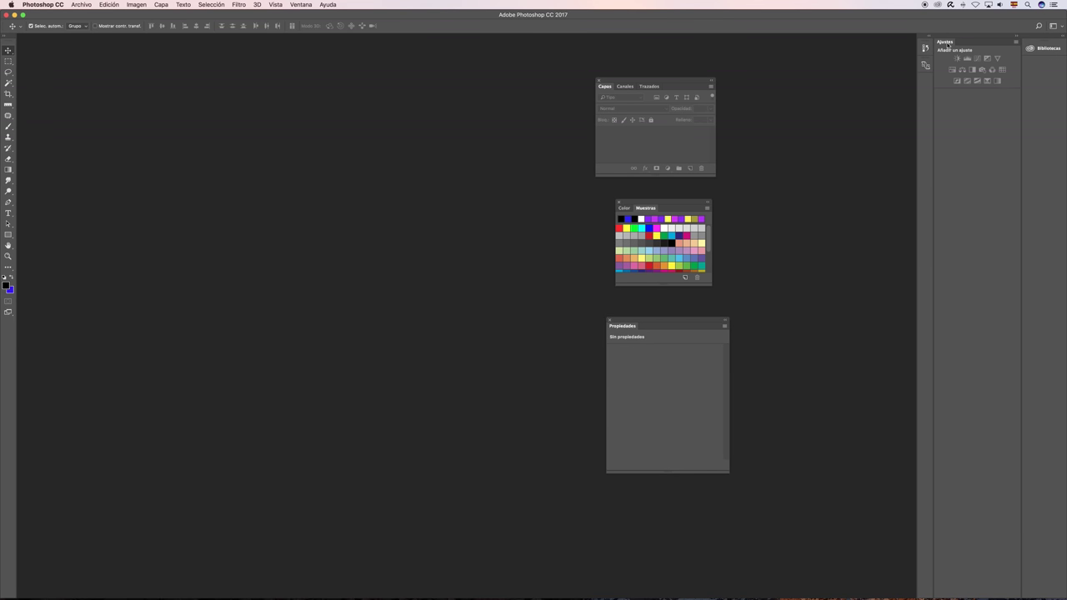
Pull out and close the Ajustes, Device Preview, Bibliotecas and Historia panels.
{"action": "left_click_drag", "start_coordinate": [946, 46], "coordinate": [833, 109]}
{"action": "left_click", "coordinate": [824, 102]}
{"action": "left_click_drag", "start_coordinate": [1014, 67], "coordinate": [908, 88]}
{"action": "left_click", "coordinate": [910, 90]}
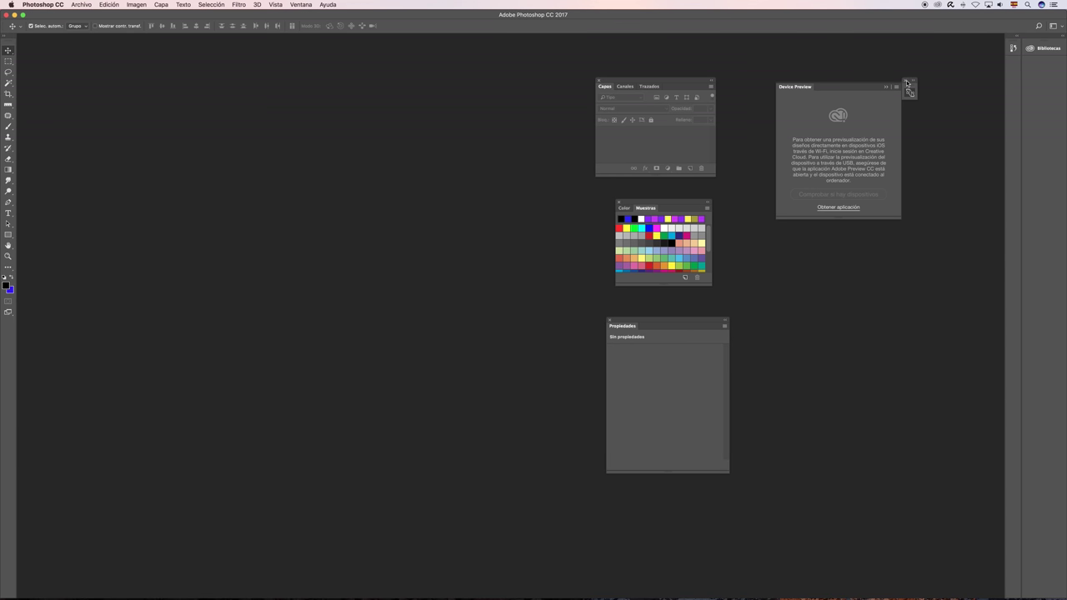
{"action": "left_click", "coordinate": [905, 81]}
{"action": "left_click_drag", "start_coordinate": [1052, 53], "coordinate": [908, 79]}
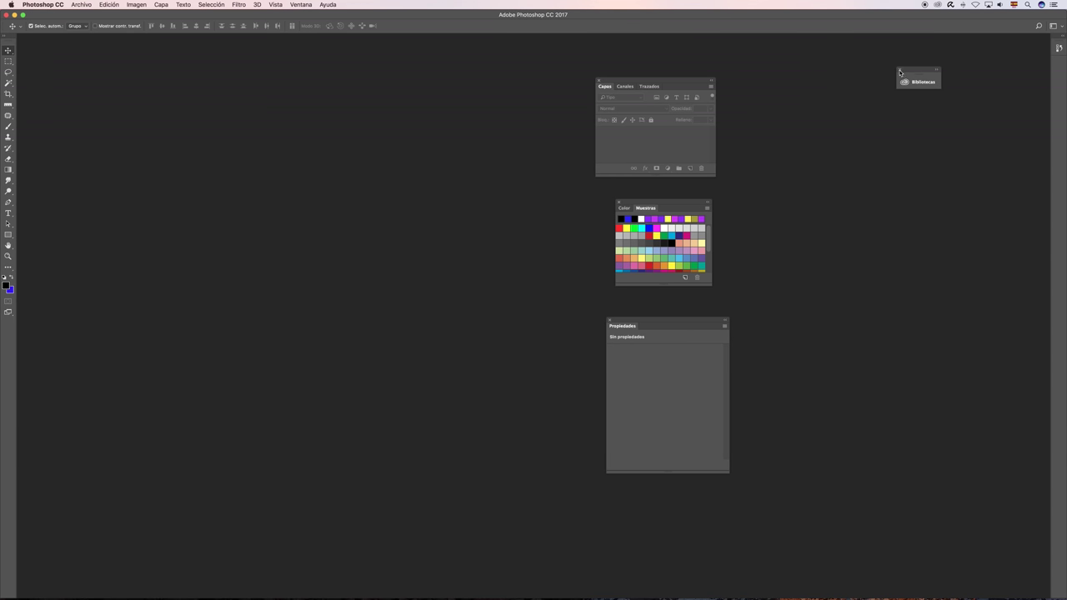
{"action": "left_click", "coordinate": [900, 73]}
{"action": "left_click", "coordinate": [1058, 47]}
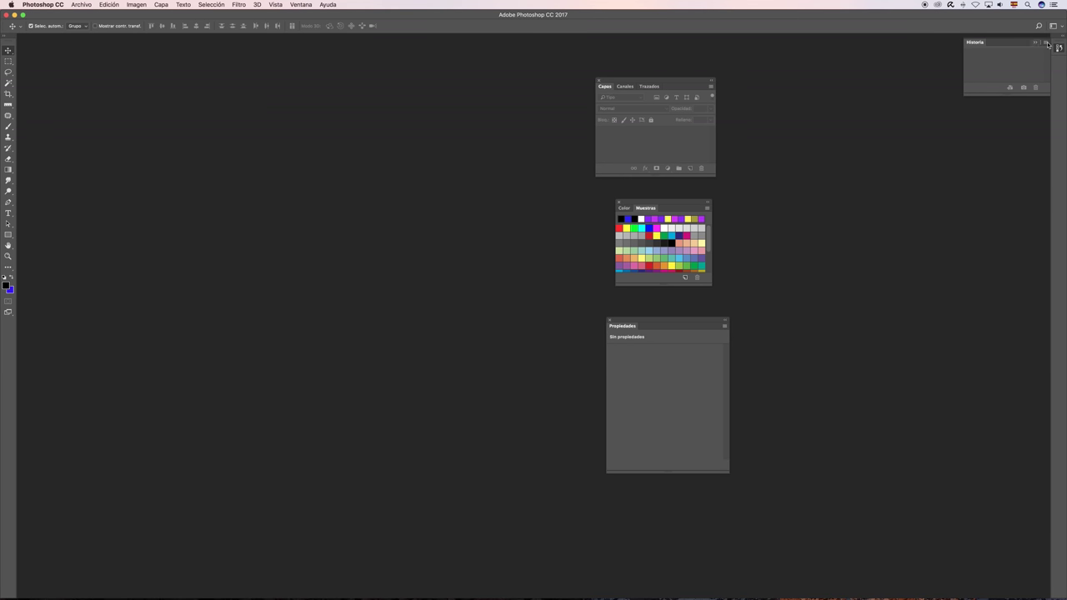
{"action": "left_click_drag", "start_coordinate": [1059, 48], "coordinate": [942, 72]}
{"action": "left_click", "coordinate": [942, 70]}
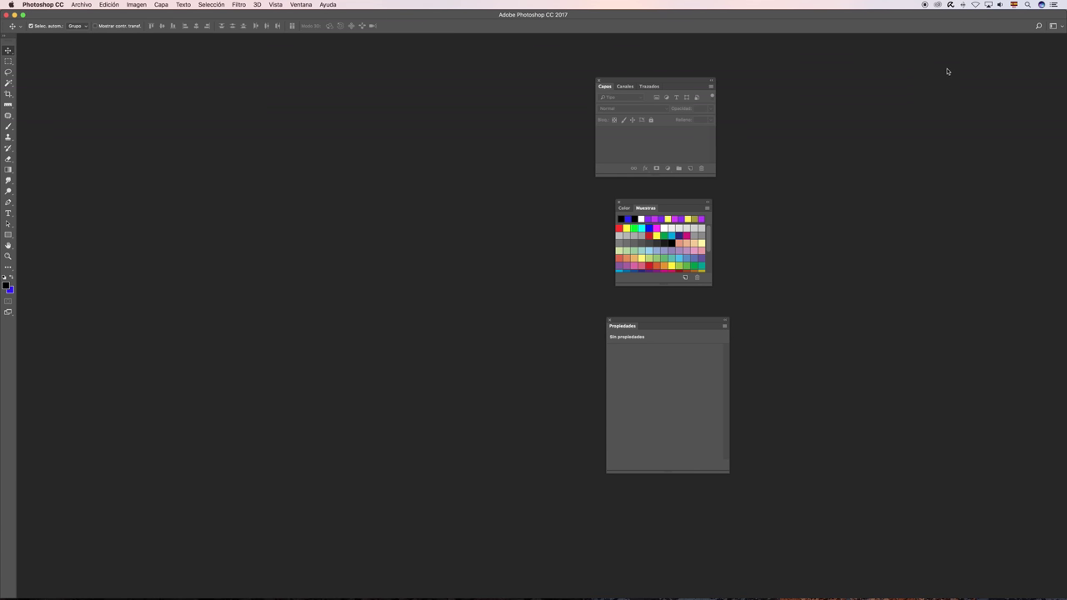
Dock the Capas, Muestras and Propiedades panels back as collapsed icons in the right dock.
{"action": "left_click_drag", "start_coordinate": [655, 85], "coordinate": [1065, 68]}
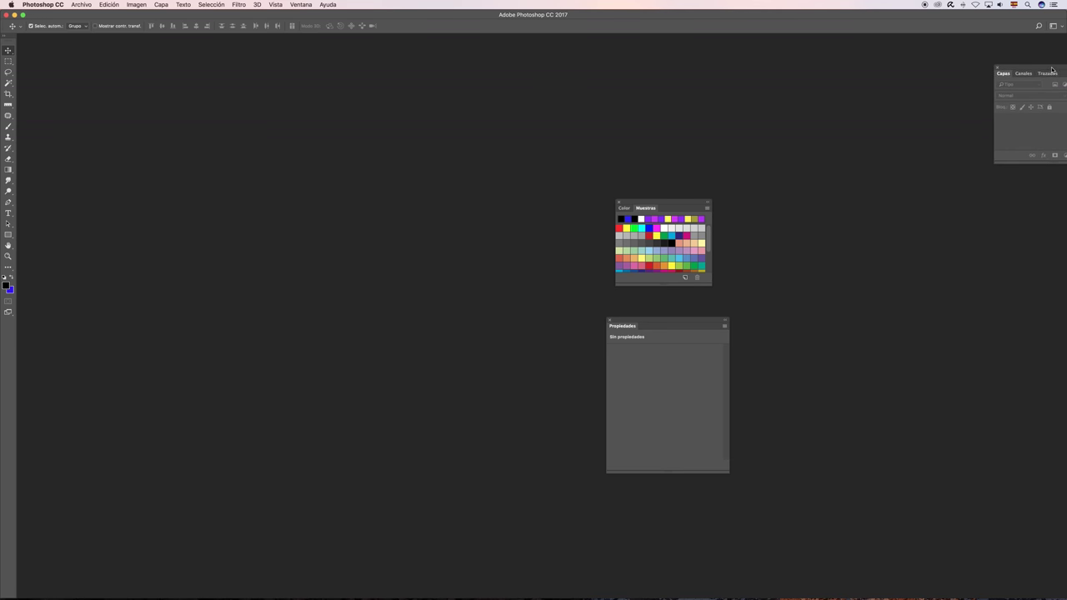
{"action": "left_click_drag", "start_coordinate": [1065, 68], "coordinate": [1043, 72]}
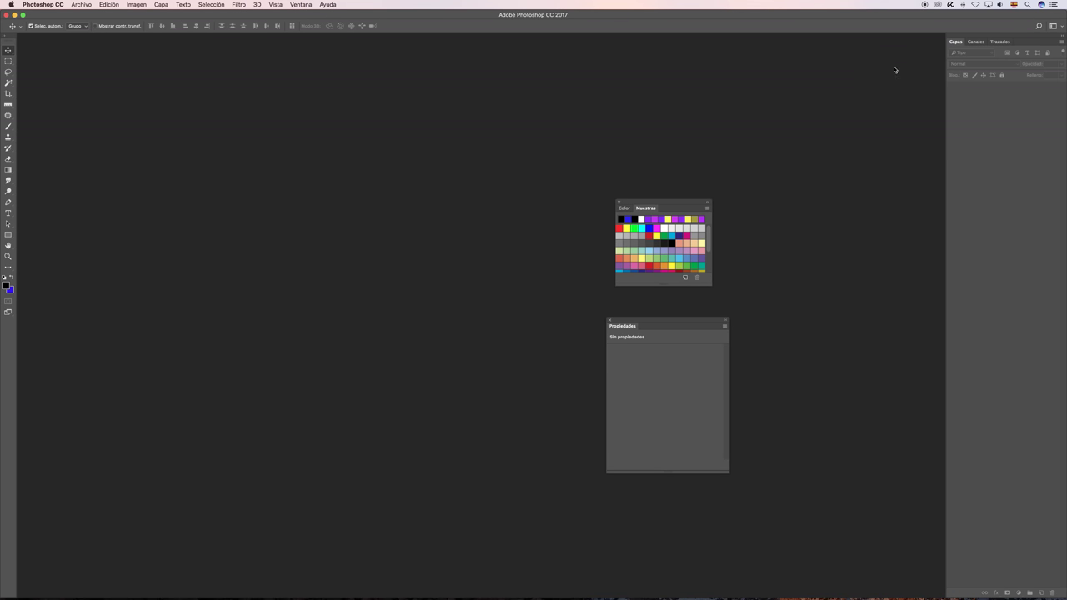
{"action": "left_click", "coordinate": [1063, 37]}
{"action": "left_click_drag", "start_coordinate": [655, 208], "coordinate": [1048, 92]}
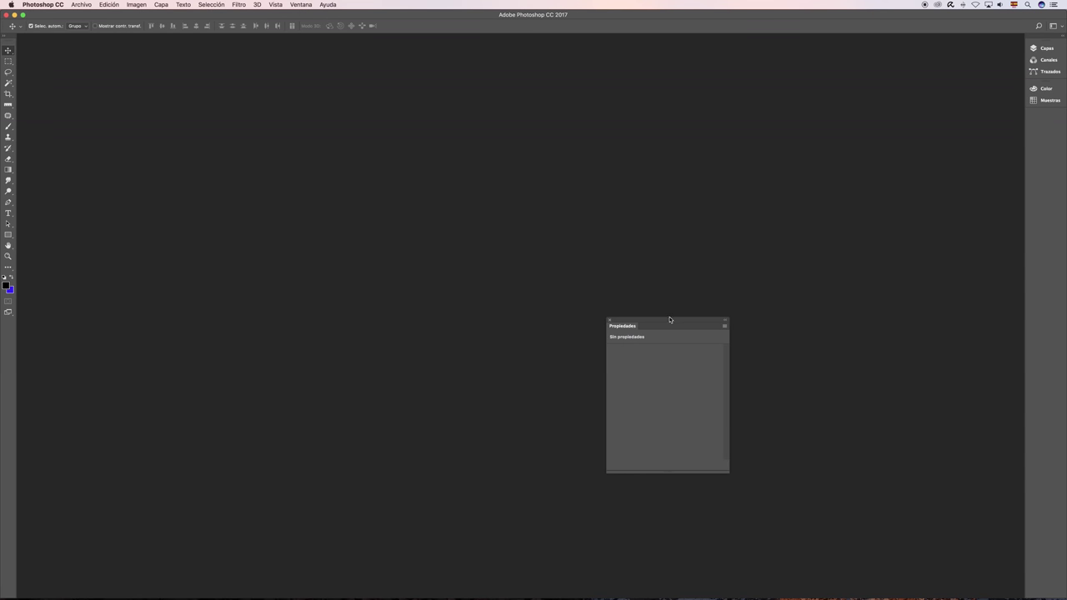
{"action": "left_click_drag", "start_coordinate": [669, 319], "coordinate": [981, 149]}
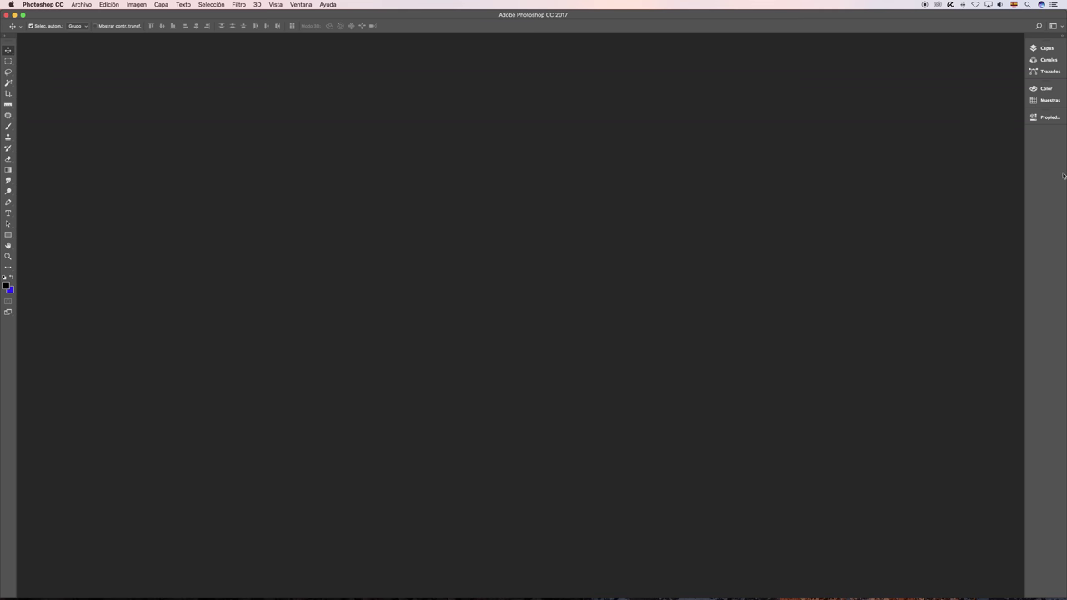
{"action": "left_click", "coordinate": [302, 5]}
{"action": "mouse_move", "coordinate": [320, 22]}
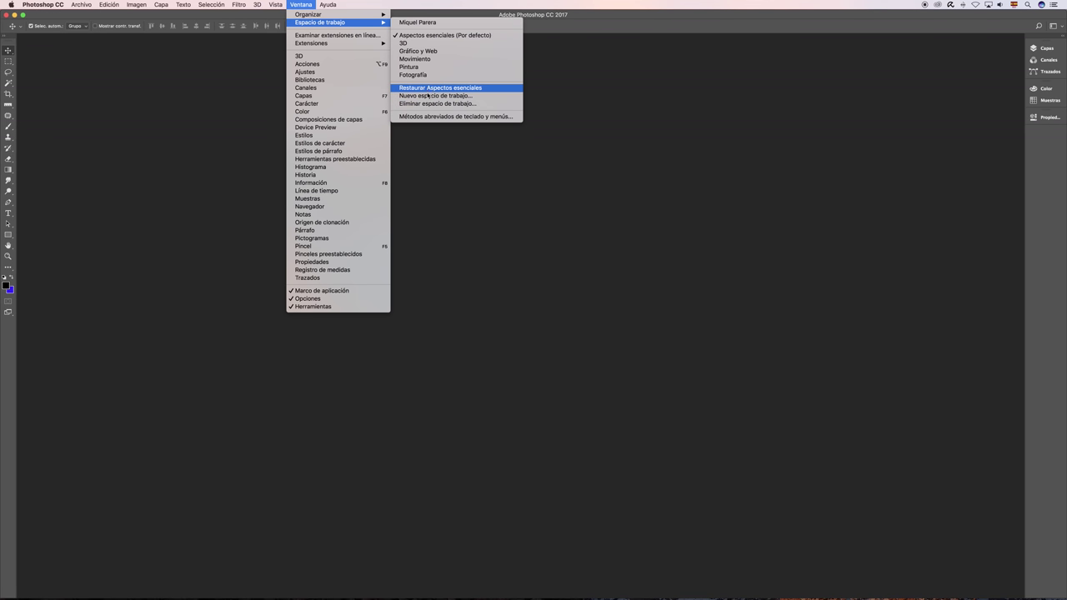
Start and dismiss a Nuevo espacio de trabajo dialog, then reopen the Ventana menu.
{"action": "left_click", "coordinate": [428, 95]}
{"action": "key", "text": "Return"}
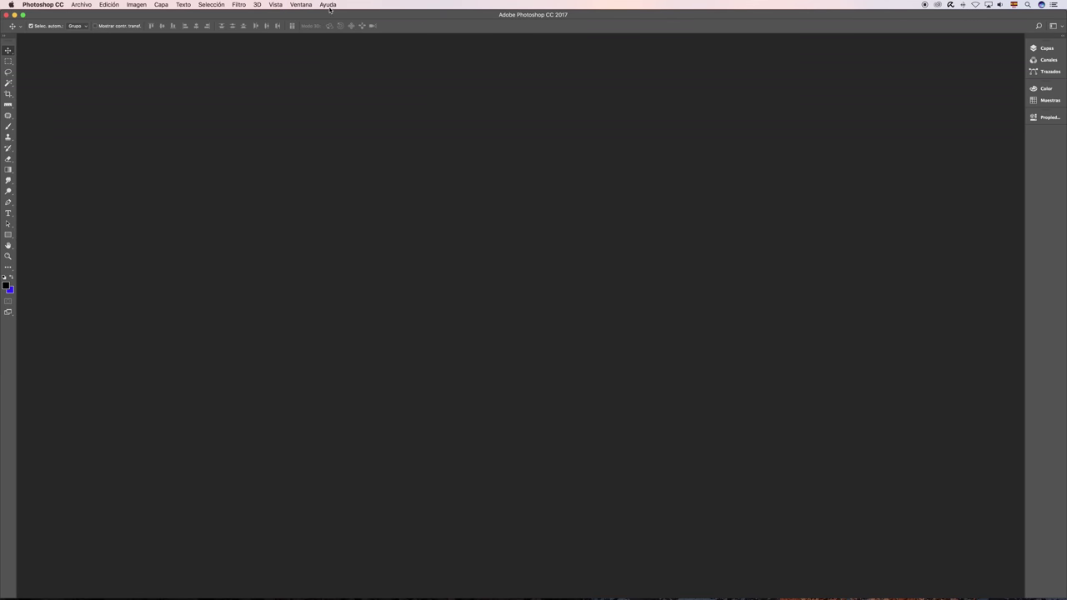
{"action": "left_click", "coordinate": [301, 5]}
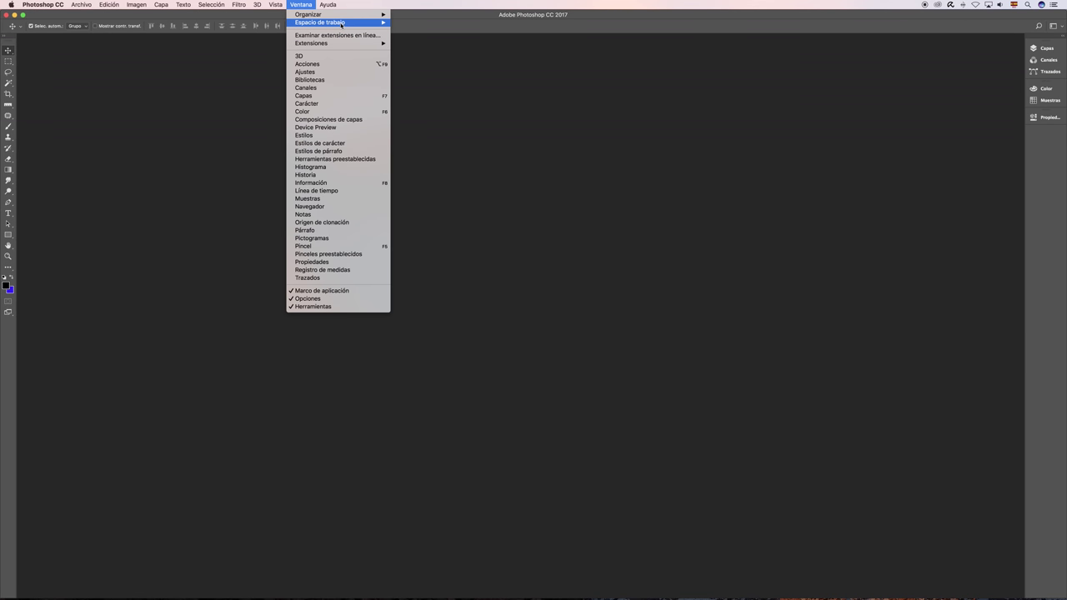
{"action": "mouse_move", "coordinate": [320, 22]}
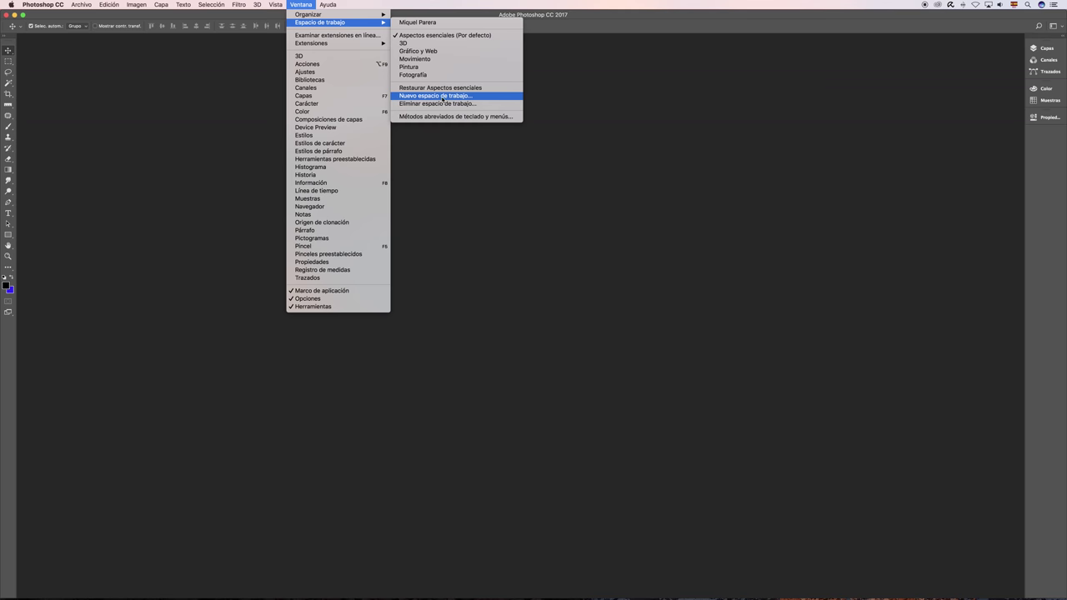
Save the current panel layout as a new workspace named 'prueba'.
{"action": "left_click", "coordinate": [442, 97]}
{"action": "type", "text": "prueba"}
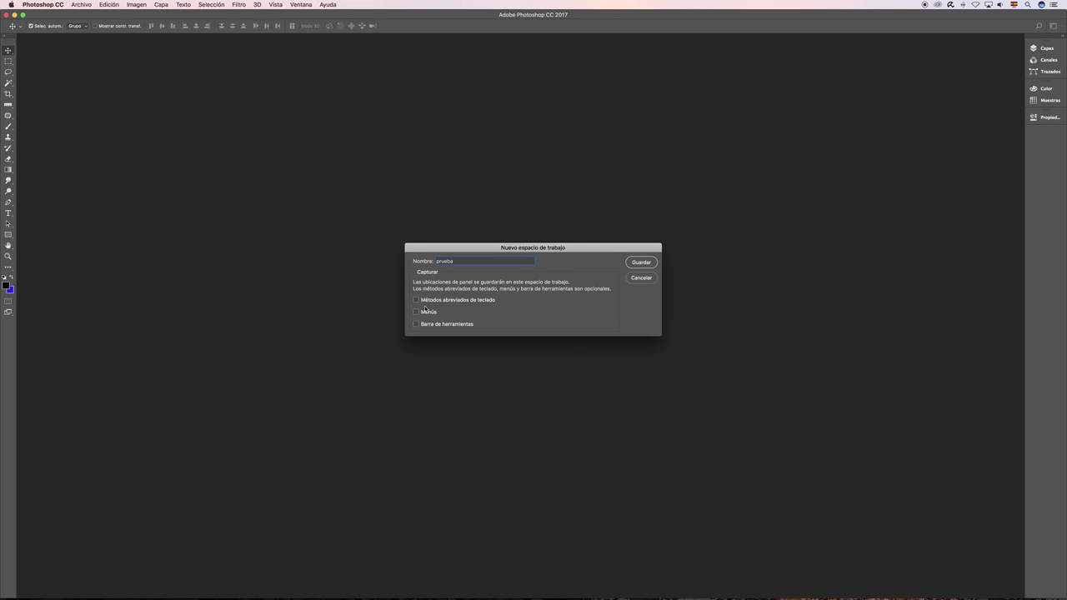
{"action": "left_click", "coordinate": [643, 264]}
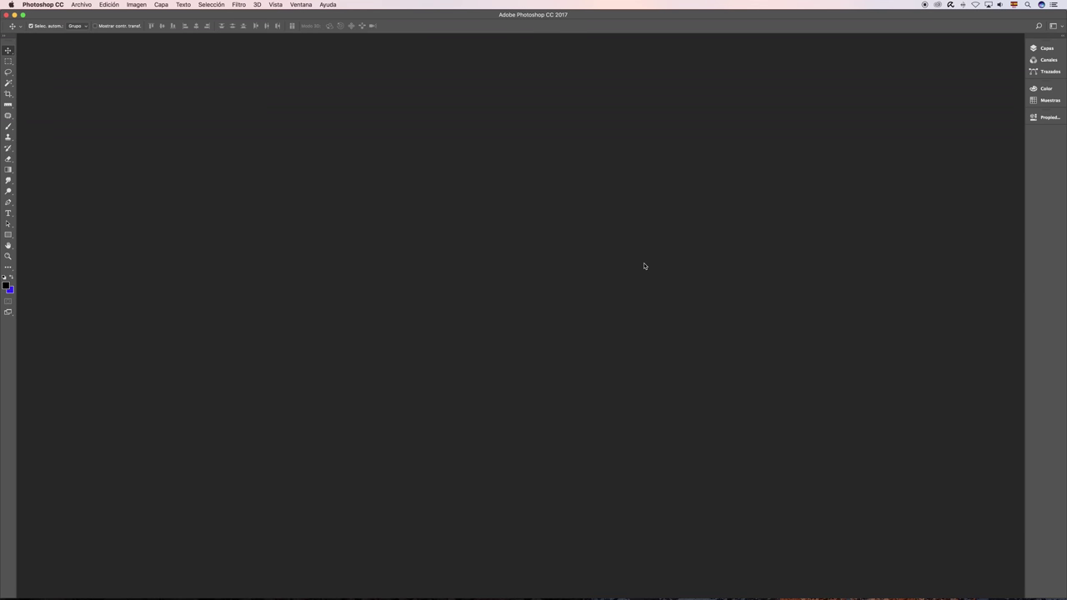
{"action": "left_click", "coordinate": [299, 5]}
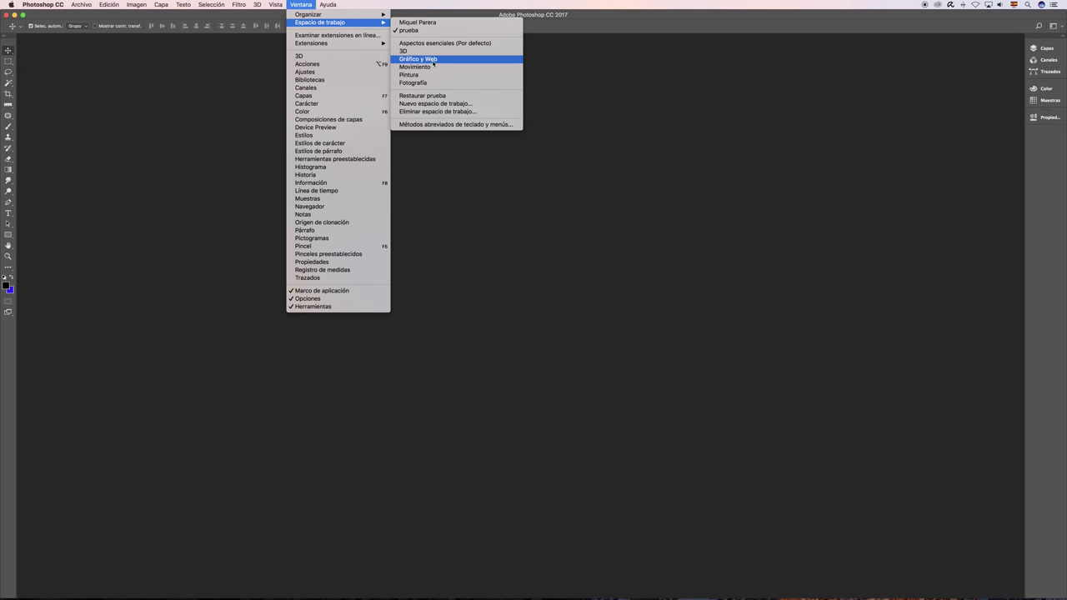
{"action": "left_click", "coordinate": [429, 59]}
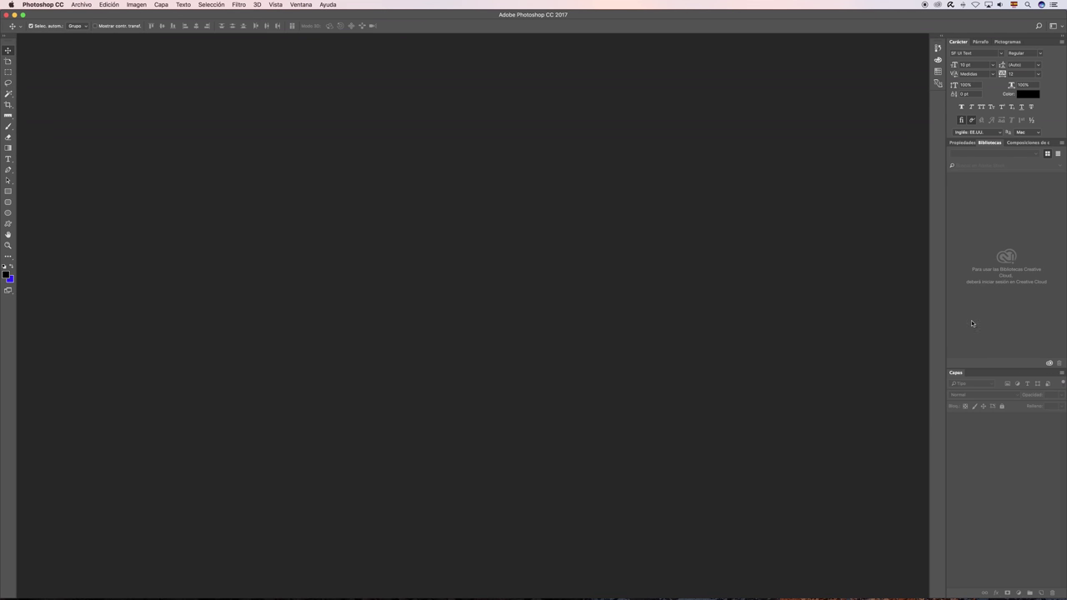
{"action": "left_click", "coordinate": [301, 4]}
{"action": "mouse_move", "coordinate": [320, 23]}
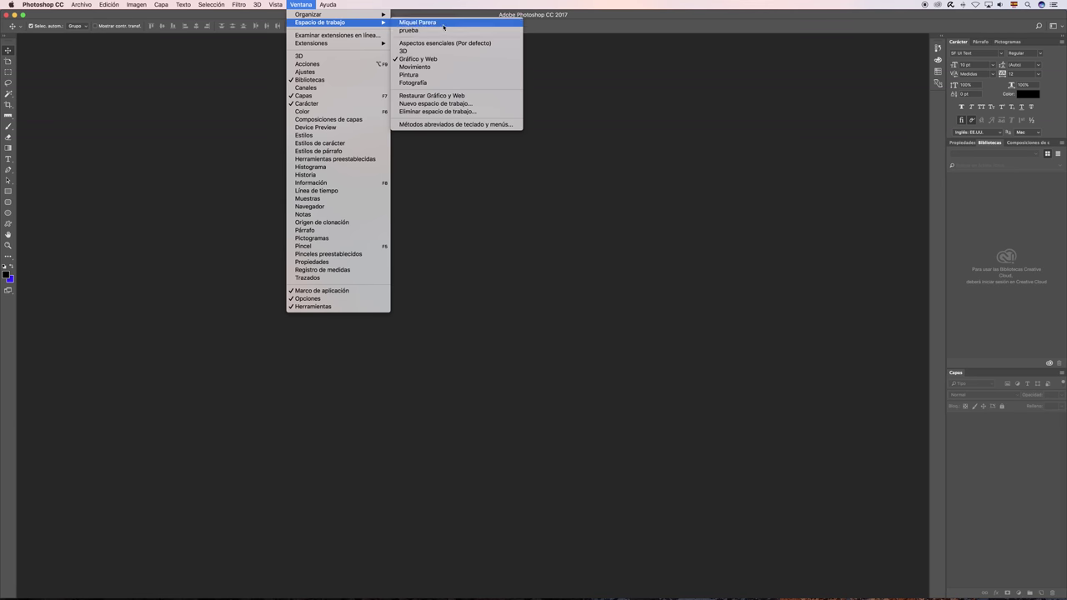
{"action": "left_click", "coordinate": [424, 31]}
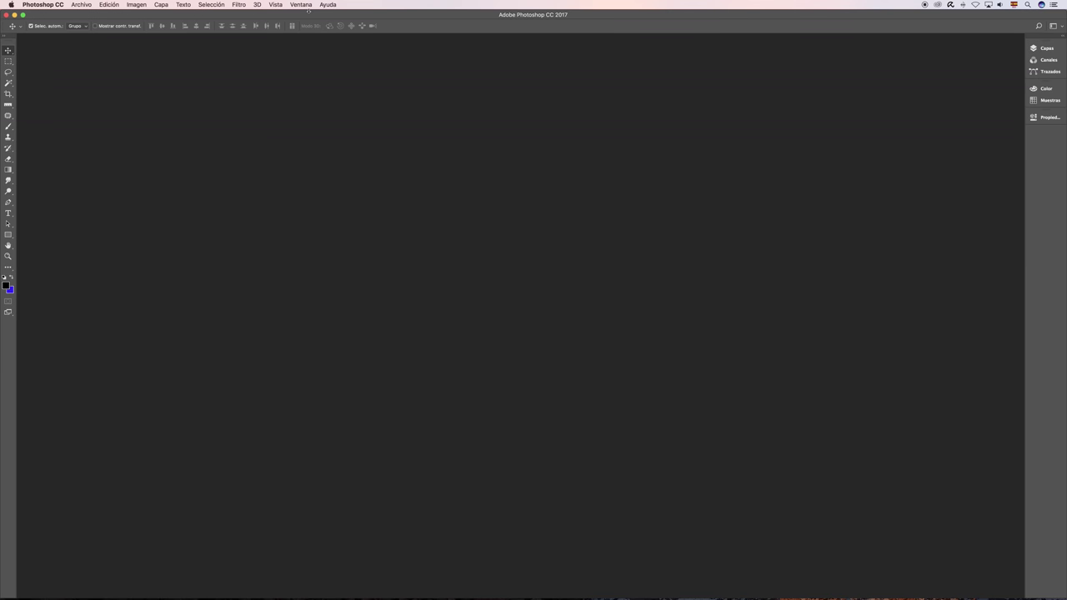
{"action": "left_click", "coordinate": [301, 5]}
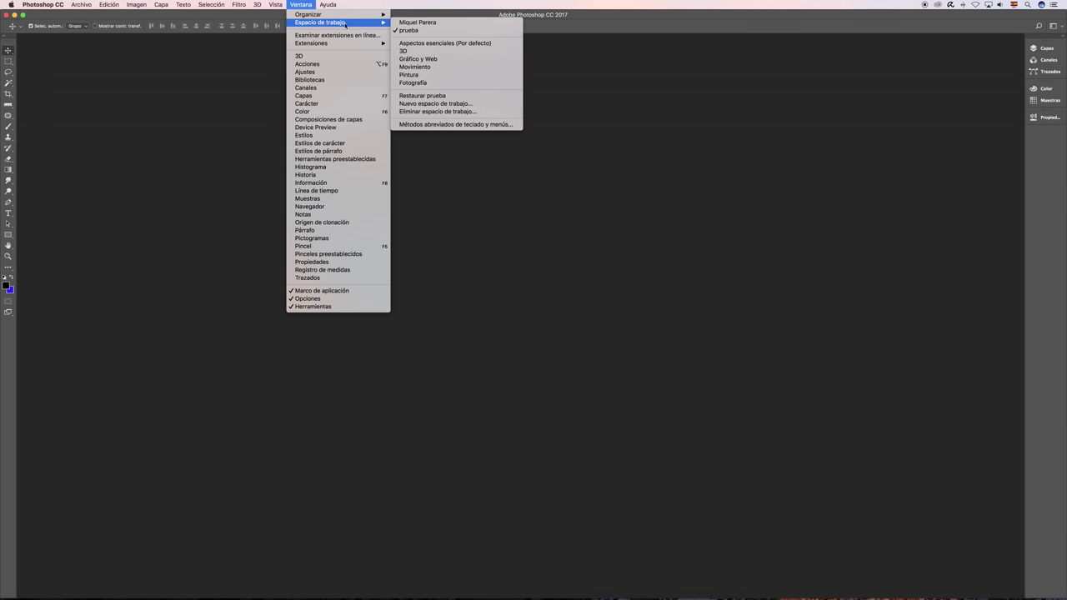
{"action": "left_click", "coordinate": [458, 111]}
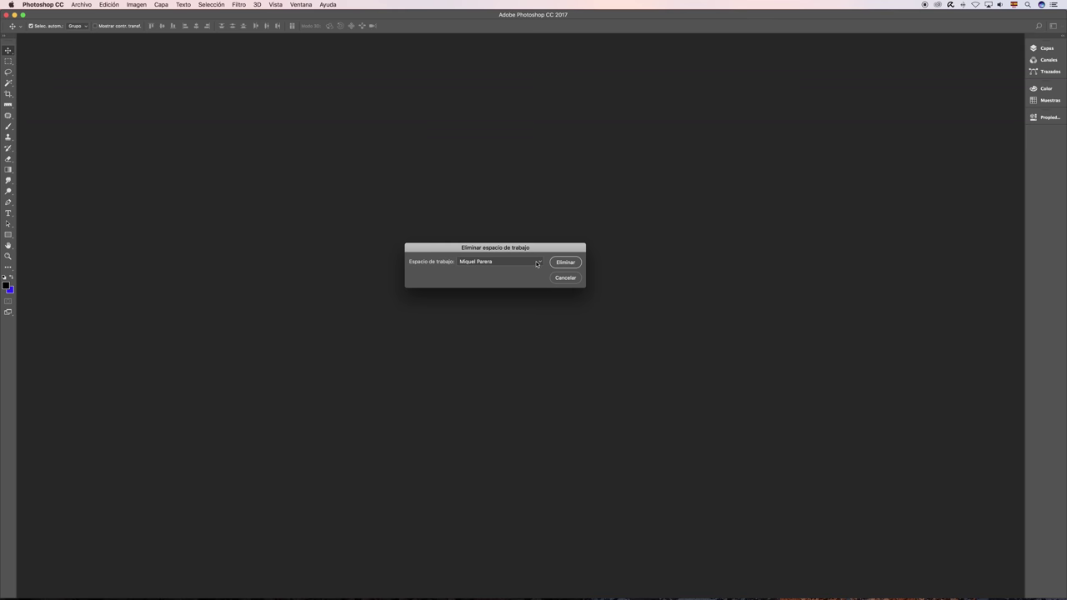
{"action": "left_click", "coordinate": [537, 265]}
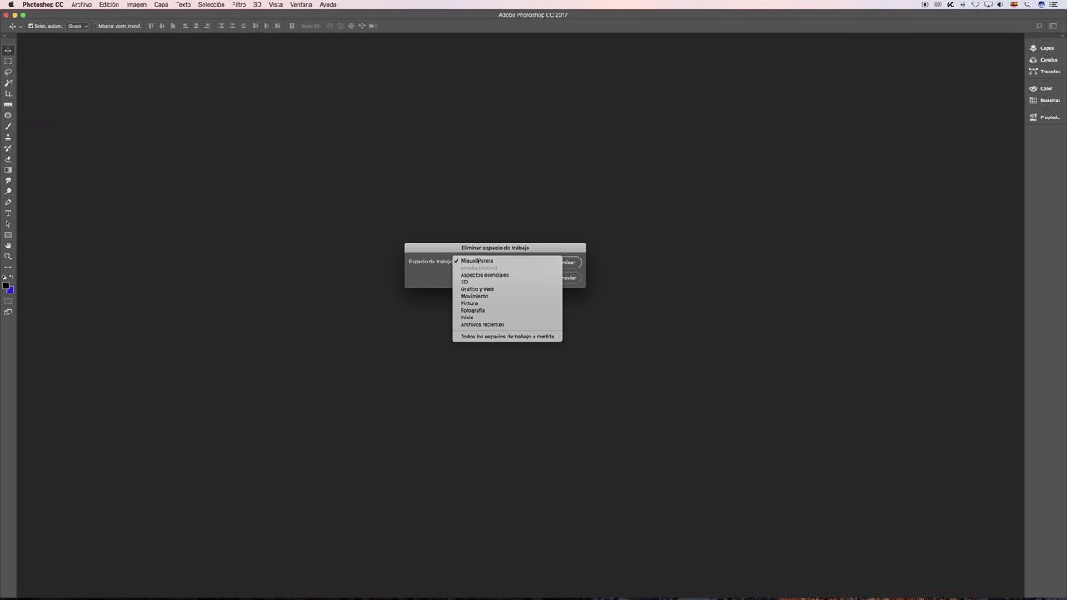
{"action": "left_click", "coordinate": [564, 281]}
{"action": "left_click", "coordinate": [566, 279]}
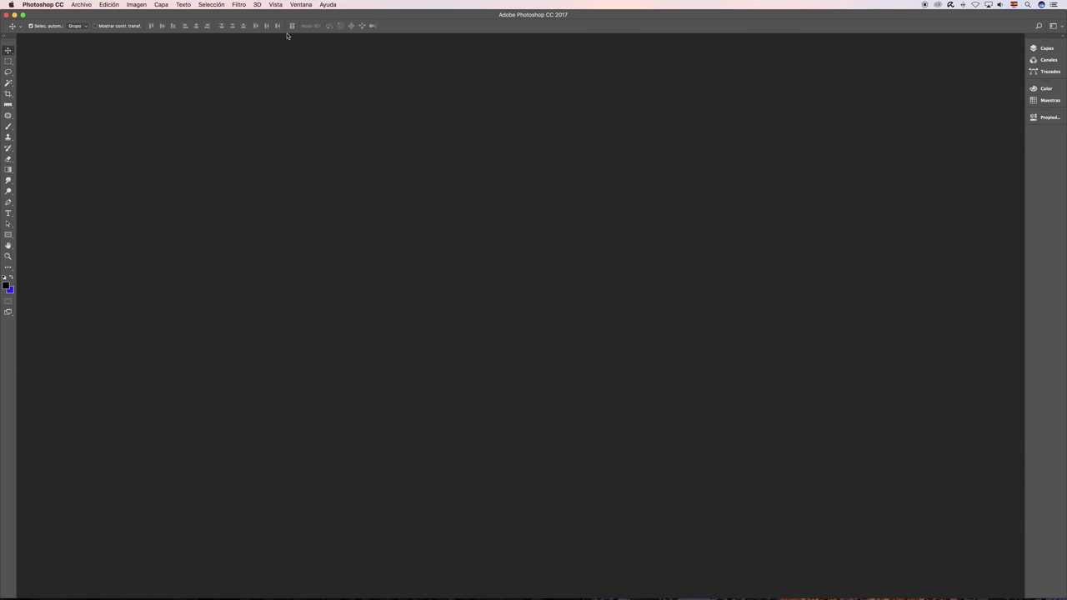
{"action": "left_click", "coordinate": [300, 4]}
{"action": "mouse_move", "coordinate": [320, 22]}
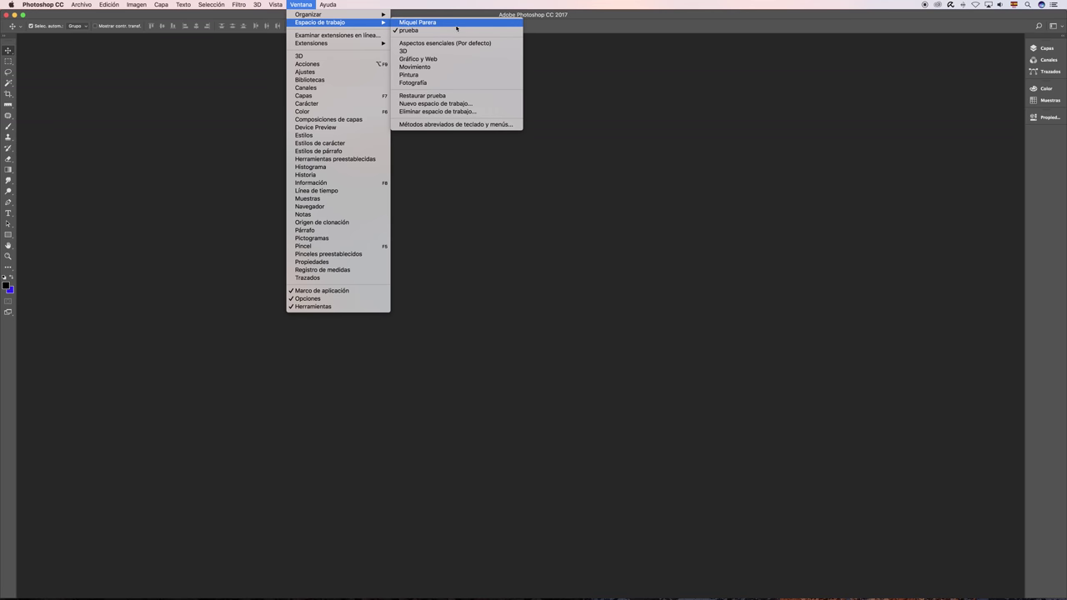
Switch to the author's custom workspace and open the Eliminar espacio de trabajo dialog.
{"action": "left_click", "coordinate": [427, 25]}
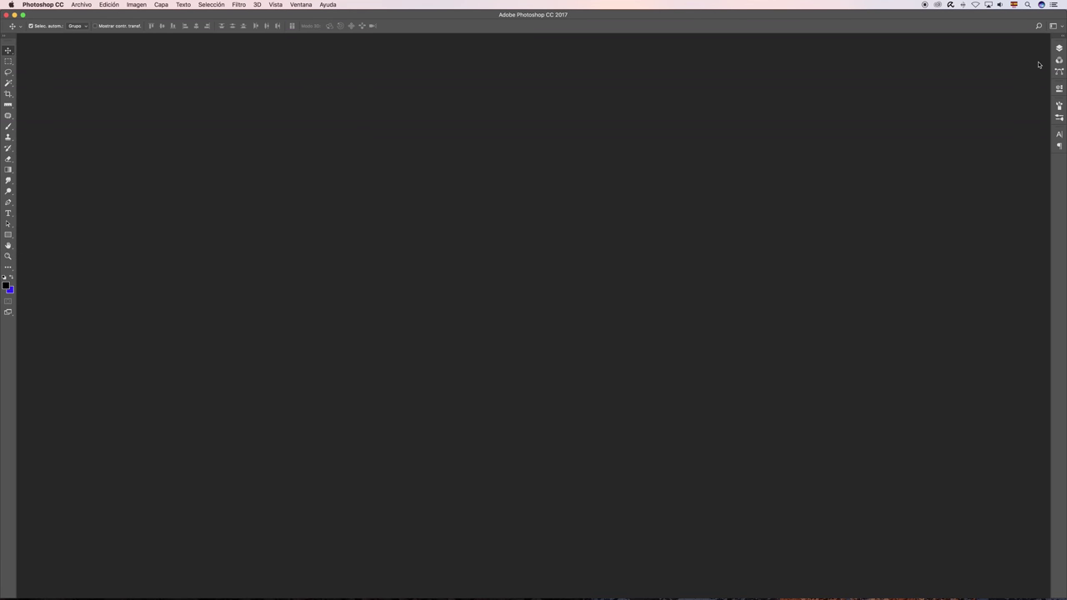
{"action": "left_click", "coordinate": [301, 5]}
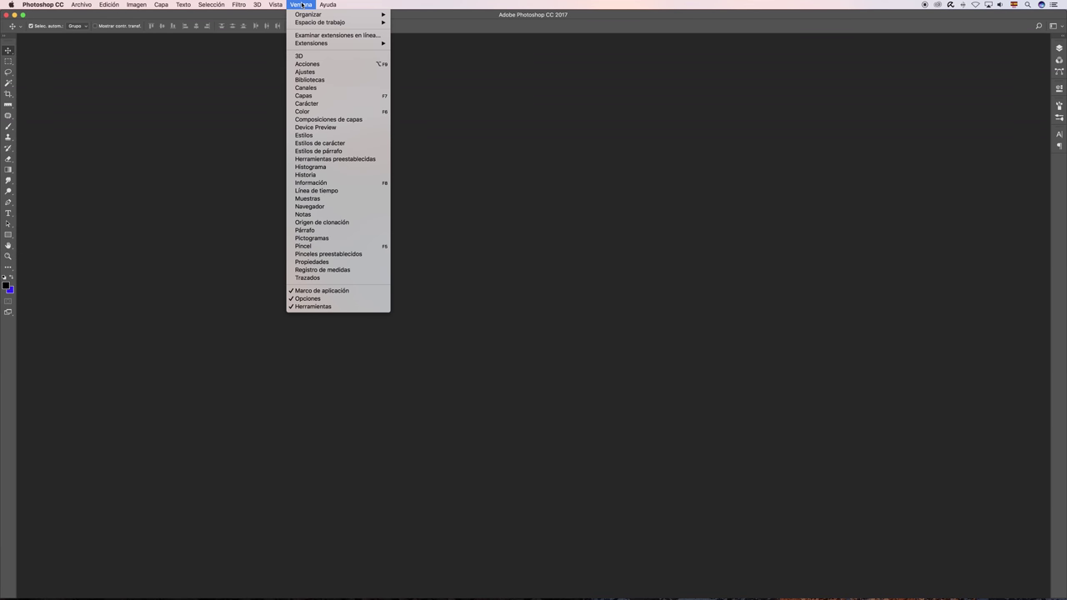
{"action": "mouse_move", "coordinate": [320, 22]}
{"action": "left_click", "coordinate": [444, 112]}
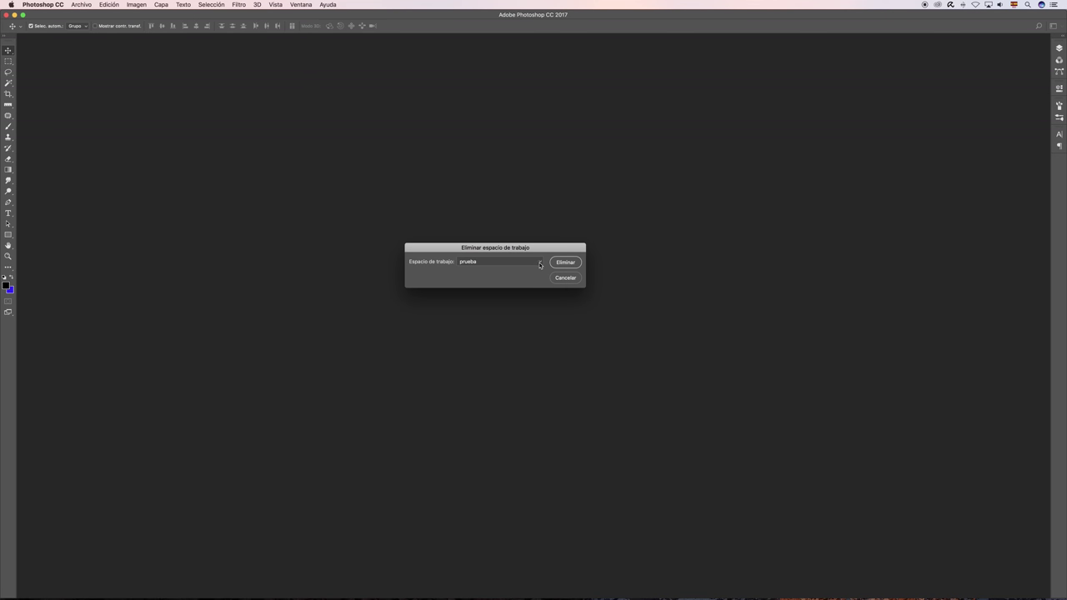
Select 'prueba' in the delete dialog, delete it, and confirm with Sí.
{"action": "left_click", "coordinate": [540, 262]}
{"action": "left_click", "coordinate": [480, 261]}
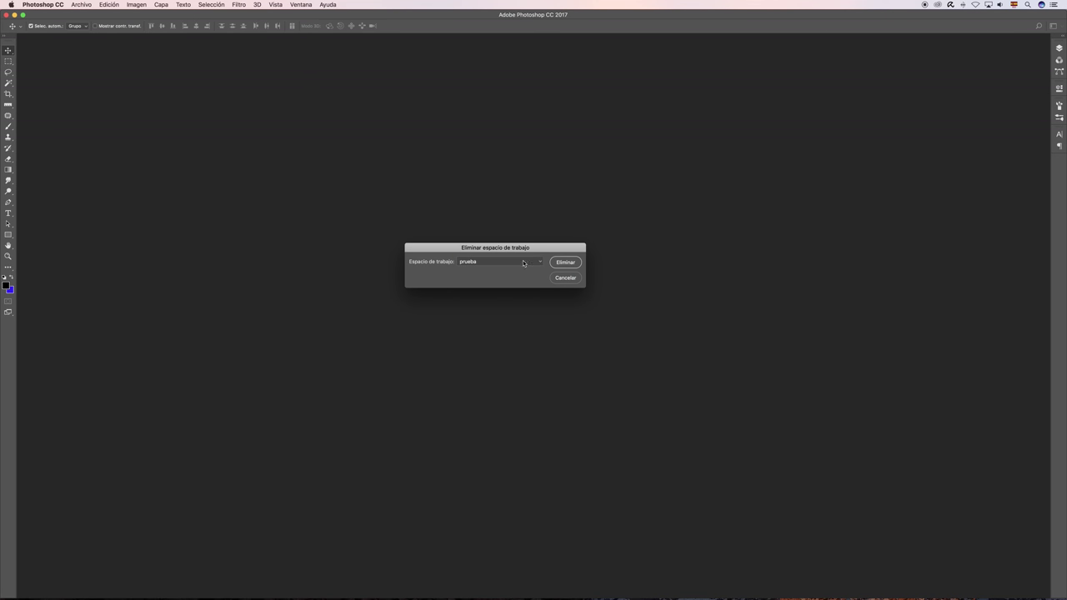
{"action": "left_click", "coordinate": [566, 263]}
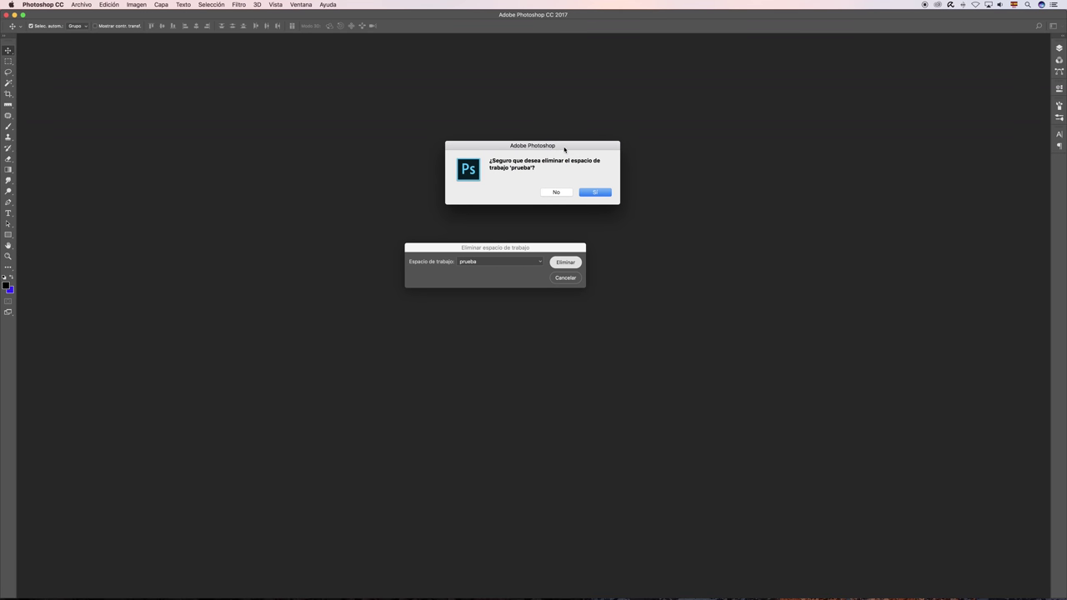
{"action": "left_click", "coordinate": [594, 192]}
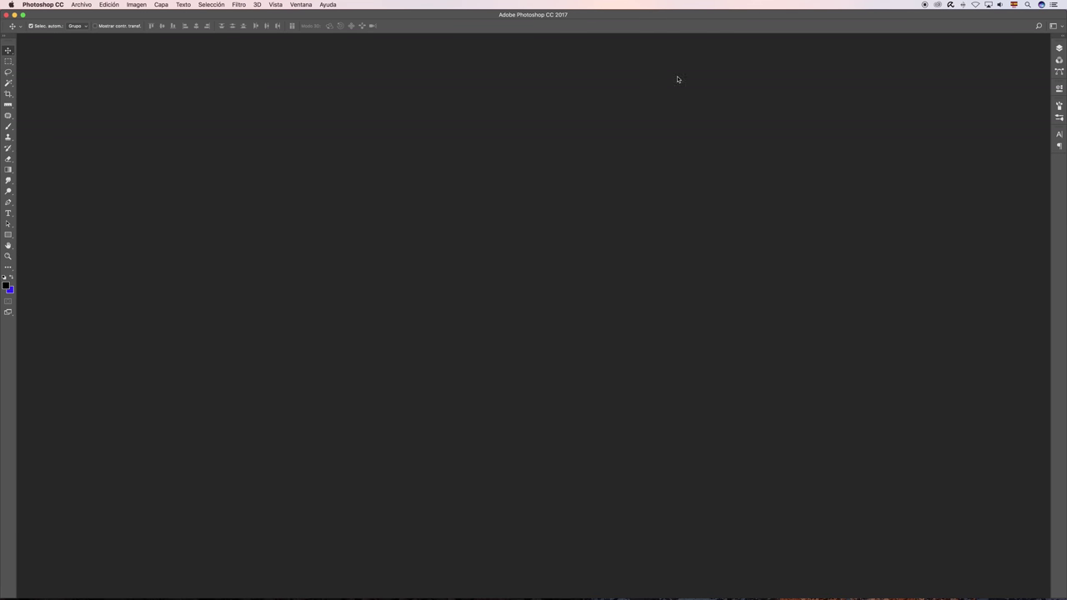